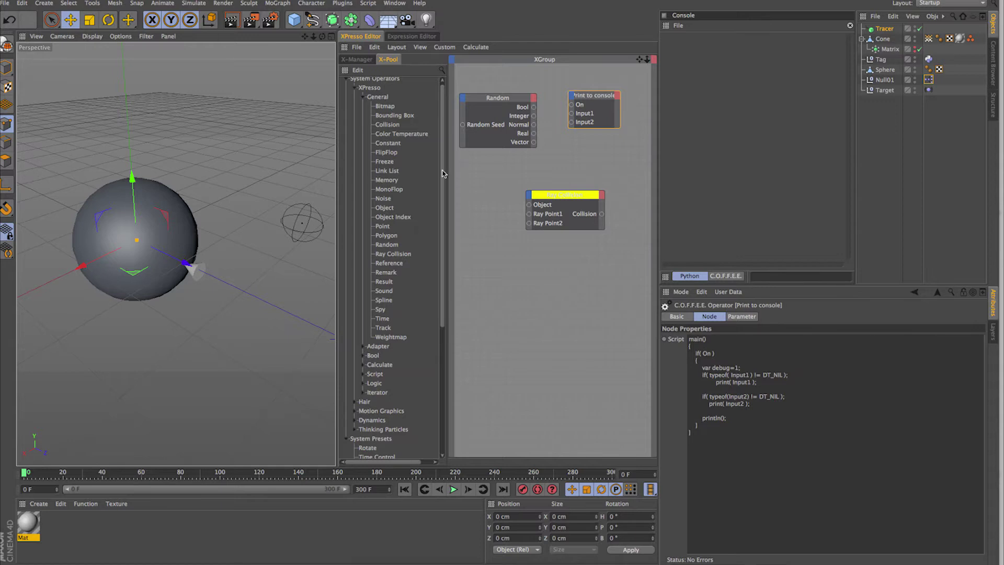
# Step: Browse the Noise and Object Index operators, then reposition the Random and Print to console nodes
pyautogui.click(385, 199)
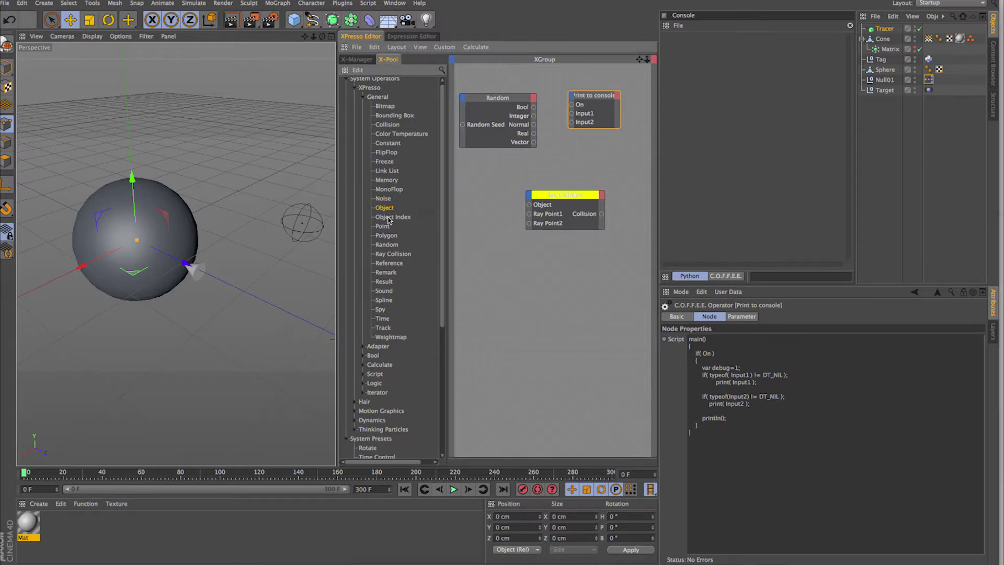
pyautogui.click(391, 217)
pyautogui.moveTo(501, 100); pyautogui.dragTo(515, 109)
pyautogui.moveTo(596, 97); pyautogui.dragTo(646, 100)
pyautogui.hotkey('ctrl', 'z')
# Step: Nudge the Random node into place and show its Seed parameter, 4711
pyautogui.moveTo(505, 136); pyautogui.dragTo(503, 133)
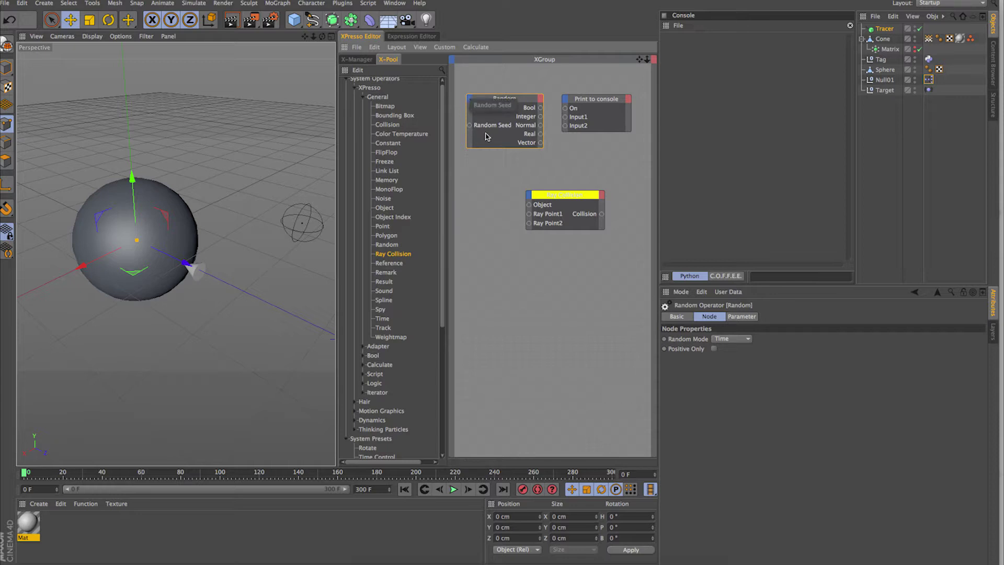
pyautogui.moveTo(509, 98); pyautogui.dragTo(508, 94)
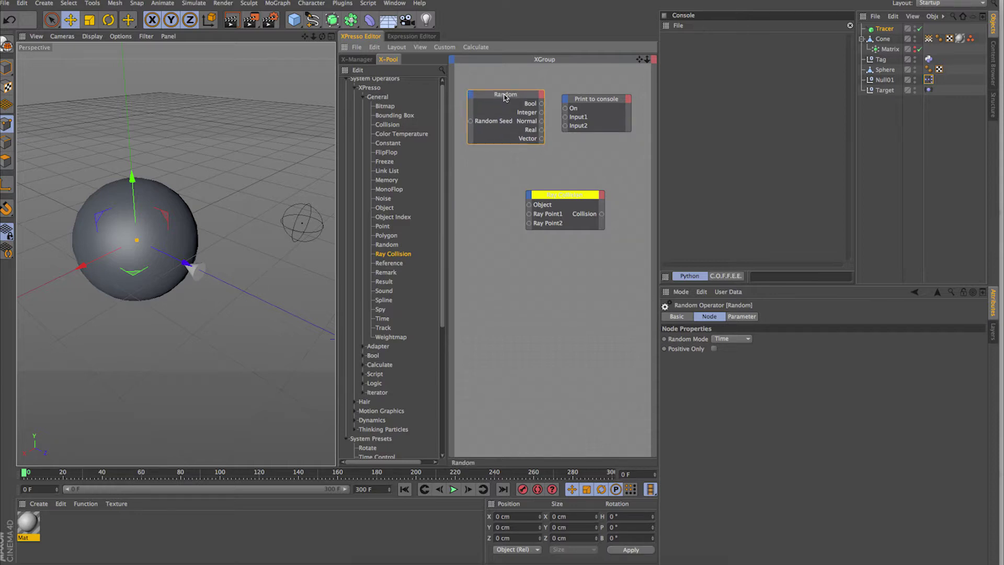
pyautogui.click(741, 318)
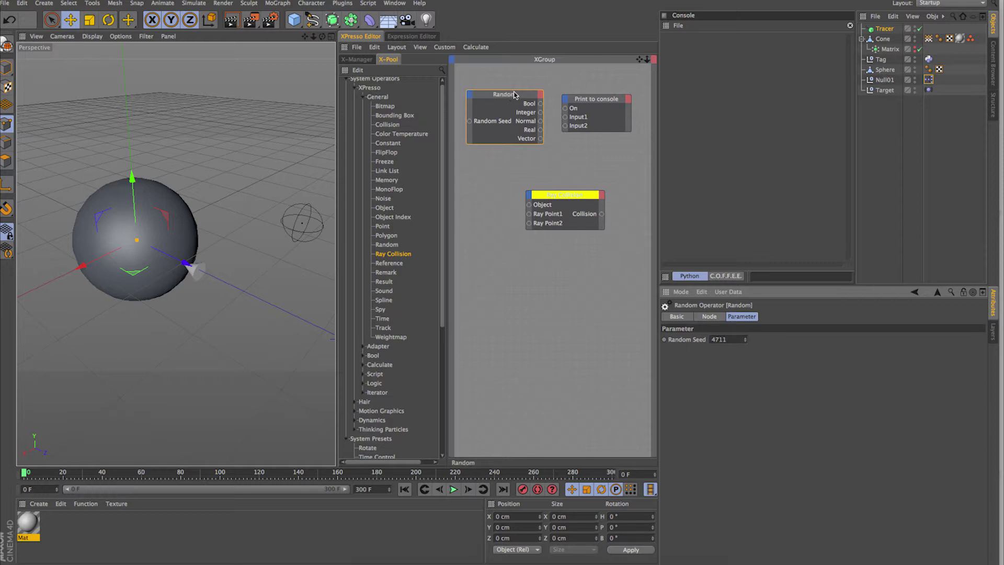
# Step: Find Print to console under System Presets > String and nudge that node into position
pyautogui.moveTo(600, 101); pyautogui.dragTo(600, 92)
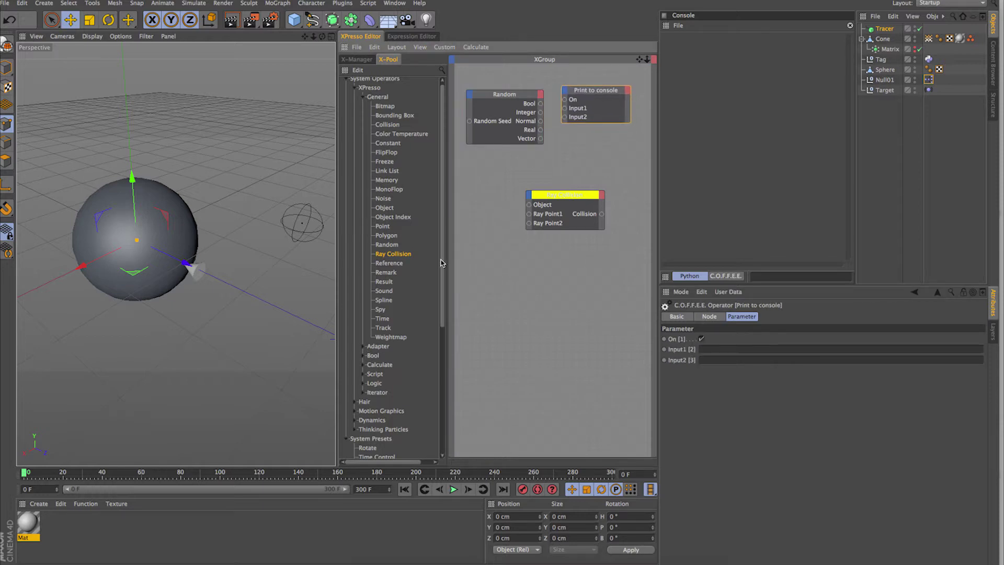
pyautogui.moveTo(440, 220); pyautogui.dragTo(441, 346)
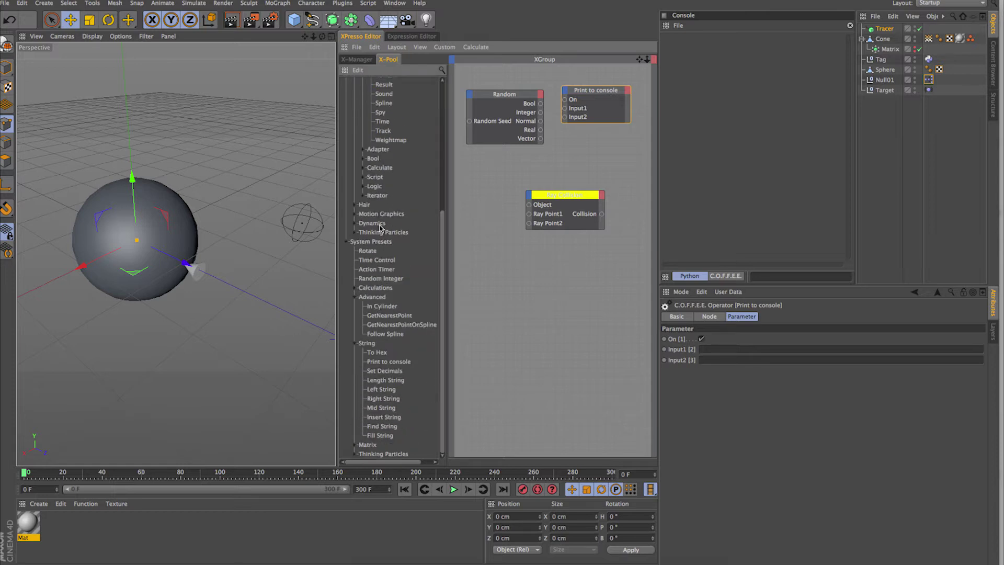
pyautogui.click(385, 362)
pyautogui.moveTo(602, 91); pyautogui.dragTo(604, 95)
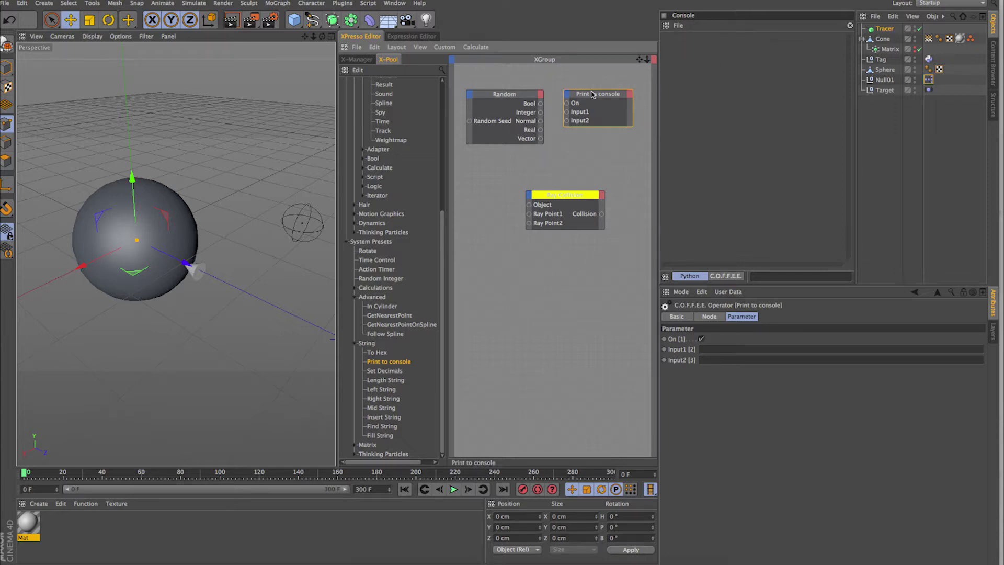
# Step: Shift the Print to console node slightly higher next to the Random node
pyautogui.moveTo(594, 97); pyautogui.dragTo(594, 96)
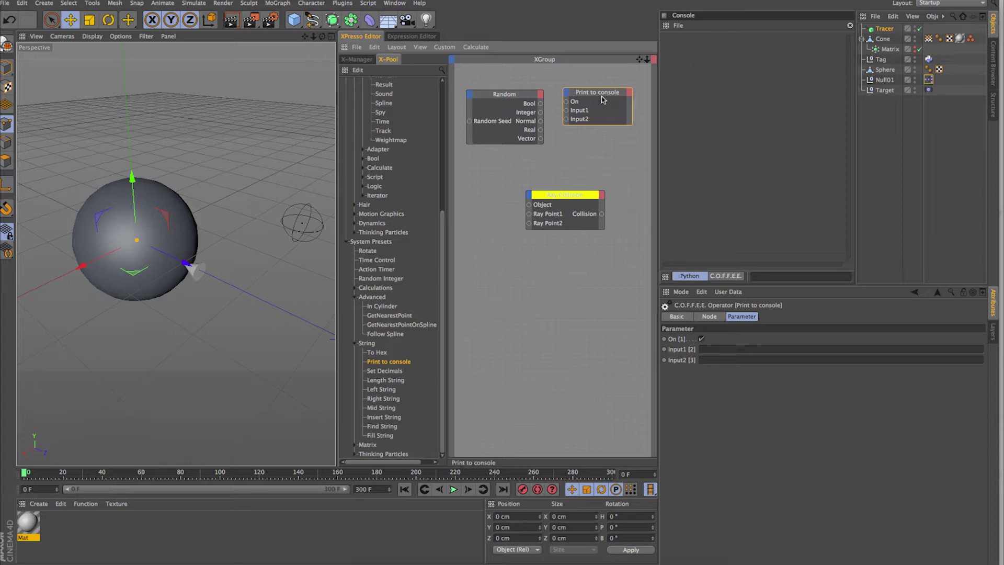
pyautogui.moveTo(593, 92); pyautogui.dragTo(597, 90)
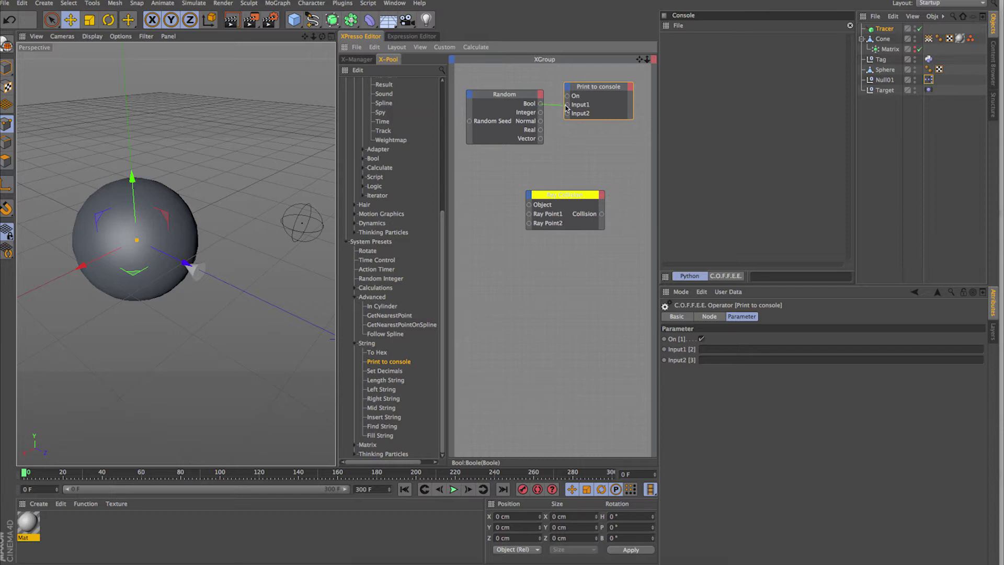
# Step: Wire Random's Bool to Input1 and play to frame 27, printing TRUE/FALSE values
pyautogui.moveTo(569, 107); pyautogui.dragTo(569, 106)
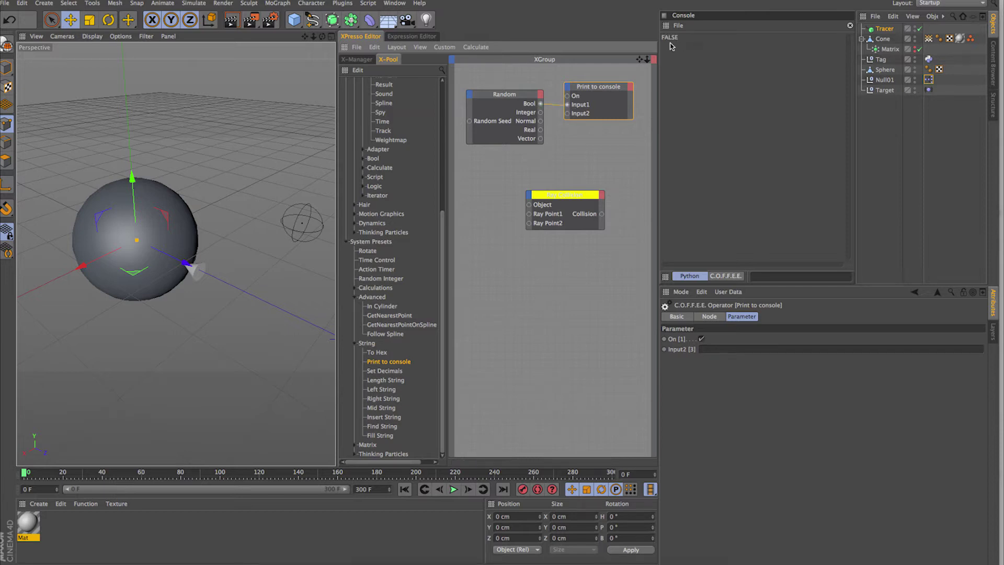
pyautogui.click(453, 490)
pyautogui.click(453, 490)
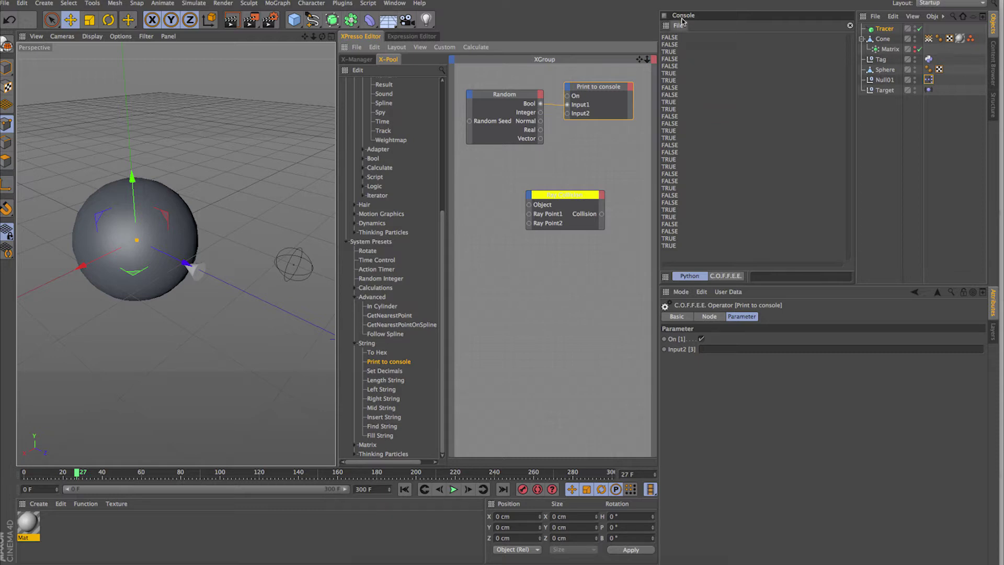
# Step: Swap the Bool wire for Integer into Input1 and play to frame 105
pyautogui.click(554, 108)
pyautogui.press('Delete')
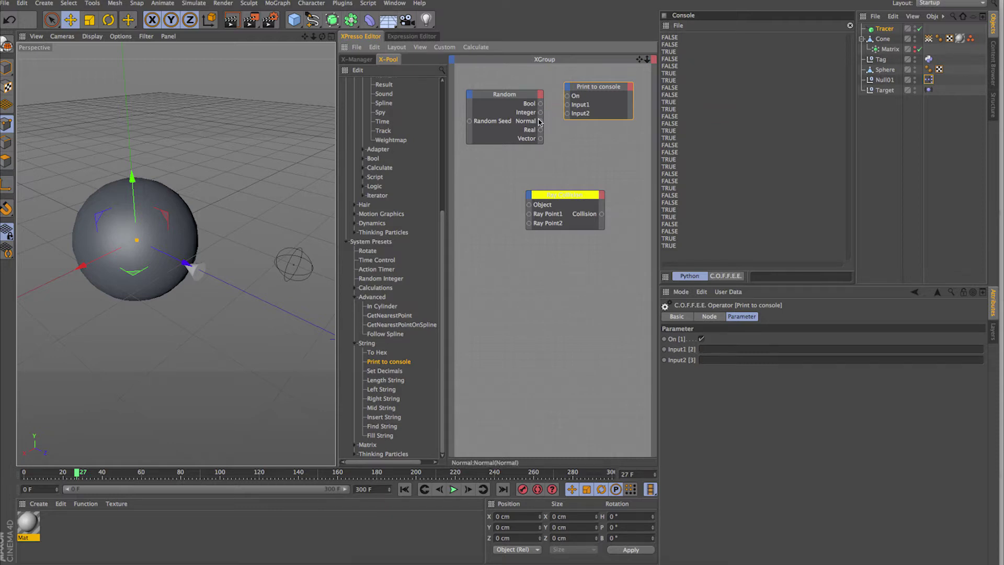
pyautogui.click(543, 115)
pyautogui.moveTo(568, 107); pyautogui.dragTo(568, 105)
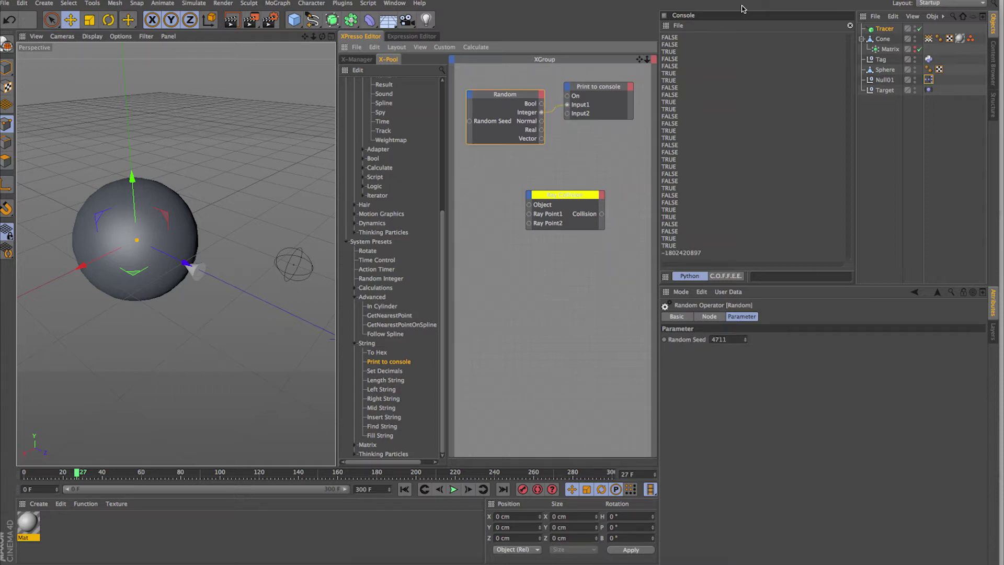
pyautogui.click(449, 490)
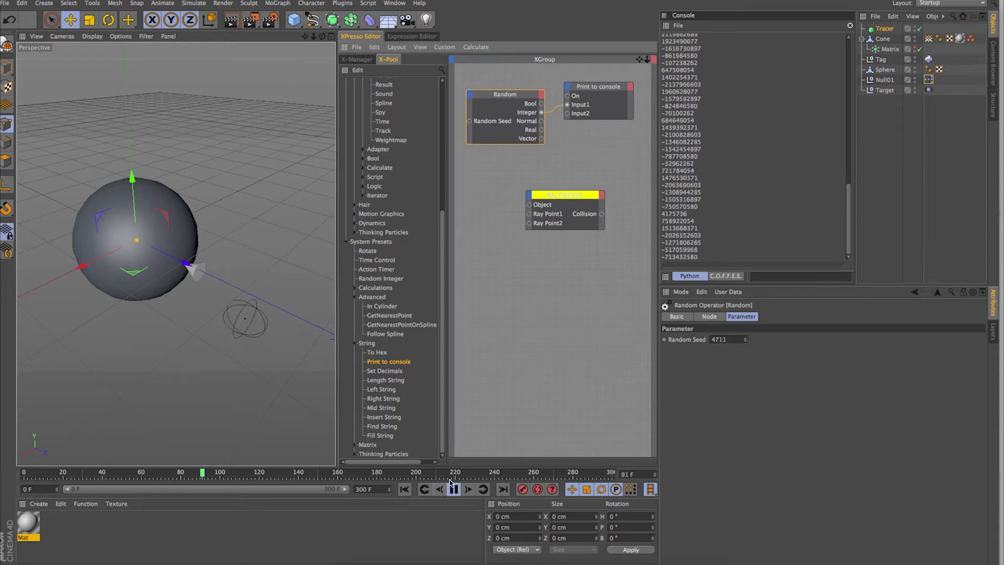
pyautogui.click(453, 491)
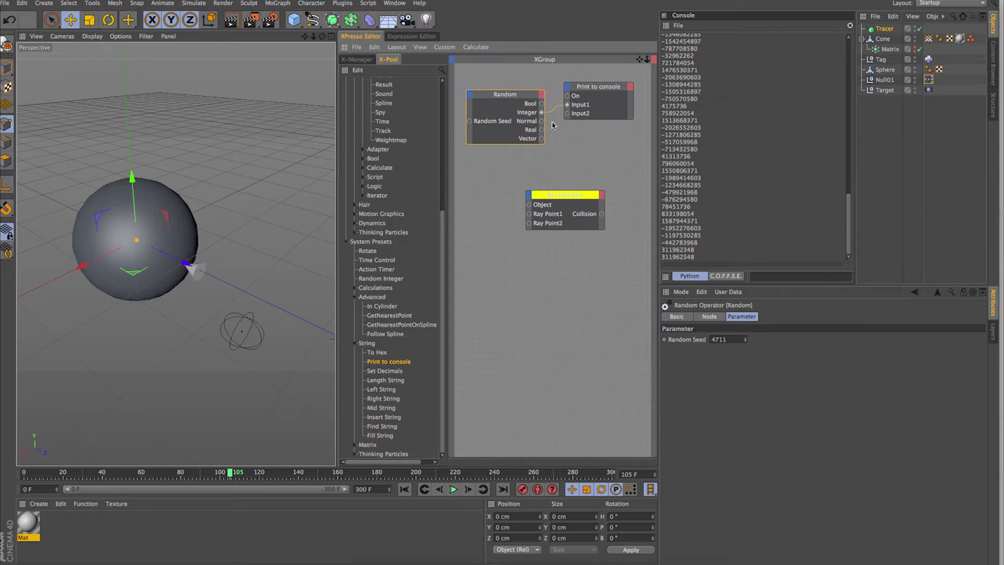
# Step: Wire Vector to Input1, play to frame 167 printing vectors, then delete that wire
pyautogui.moveTo(543, 140); pyautogui.dragTo(568, 107)
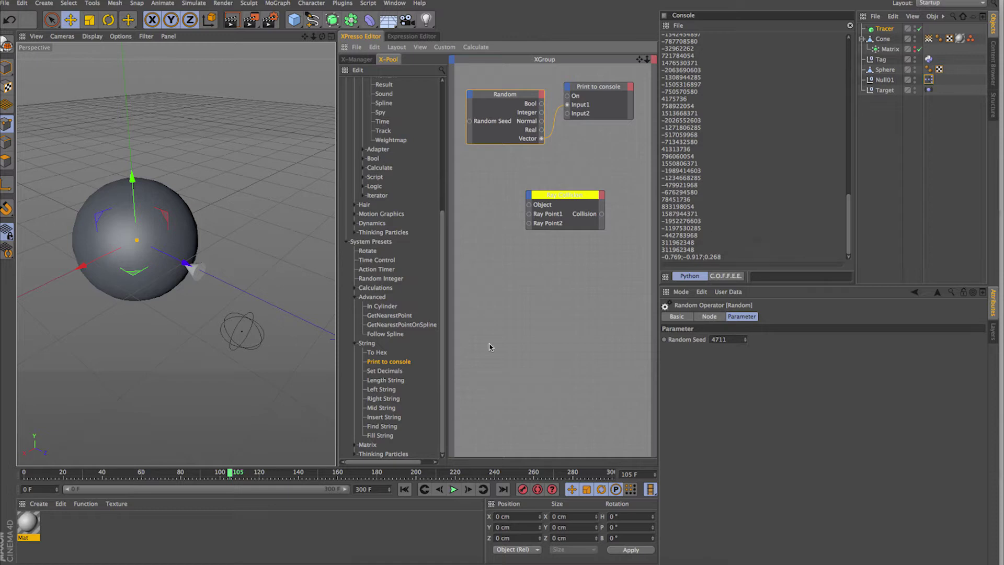
pyautogui.click(453, 490)
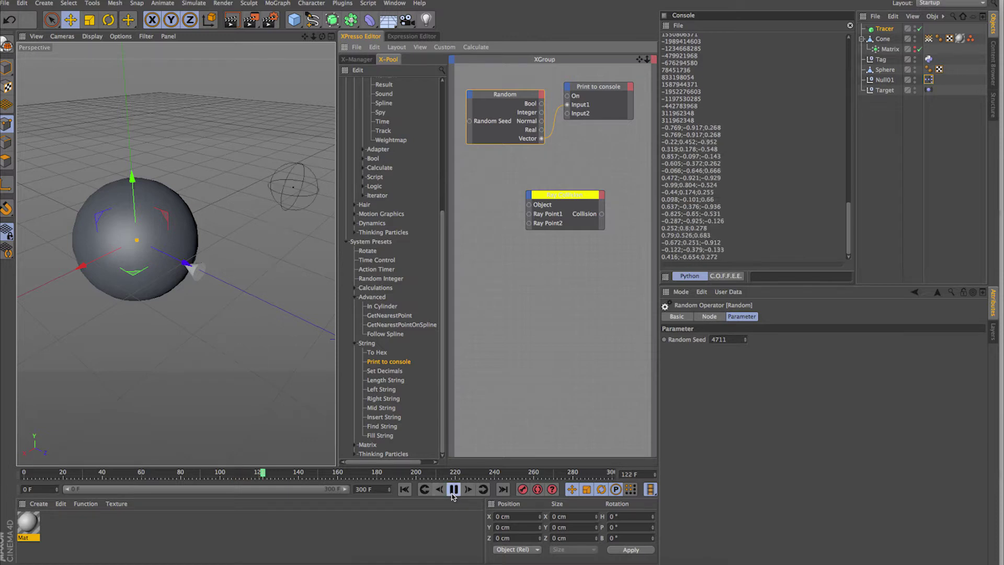
pyautogui.click(452, 492)
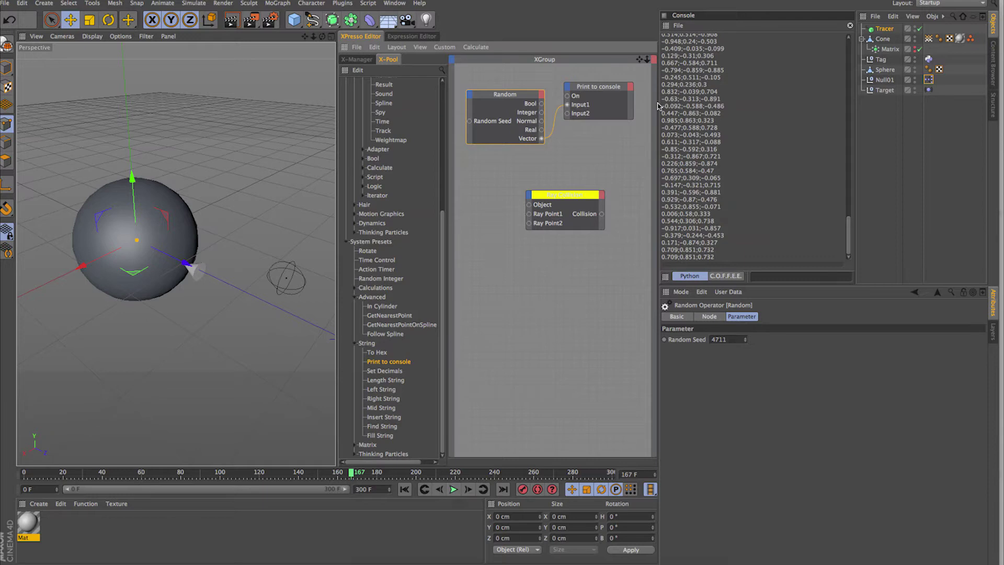
pyautogui.click(556, 123)
pyautogui.press('Delete')
# Step: Move the Random node up, delete the Print to console node, and reselect Random
pyautogui.moveTo(504, 95); pyautogui.dragTo(510, 89)
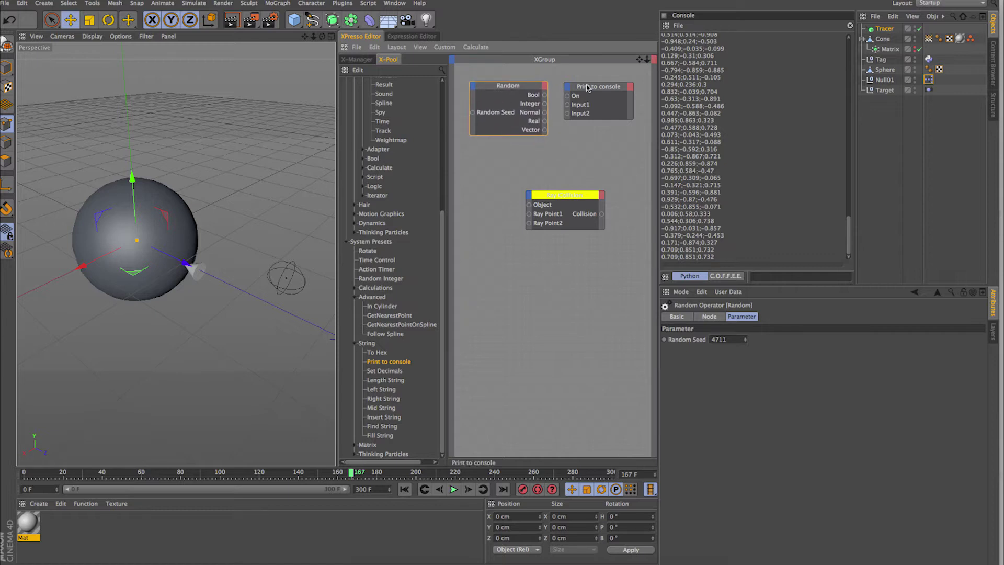
pyautogui.click(602, 88)
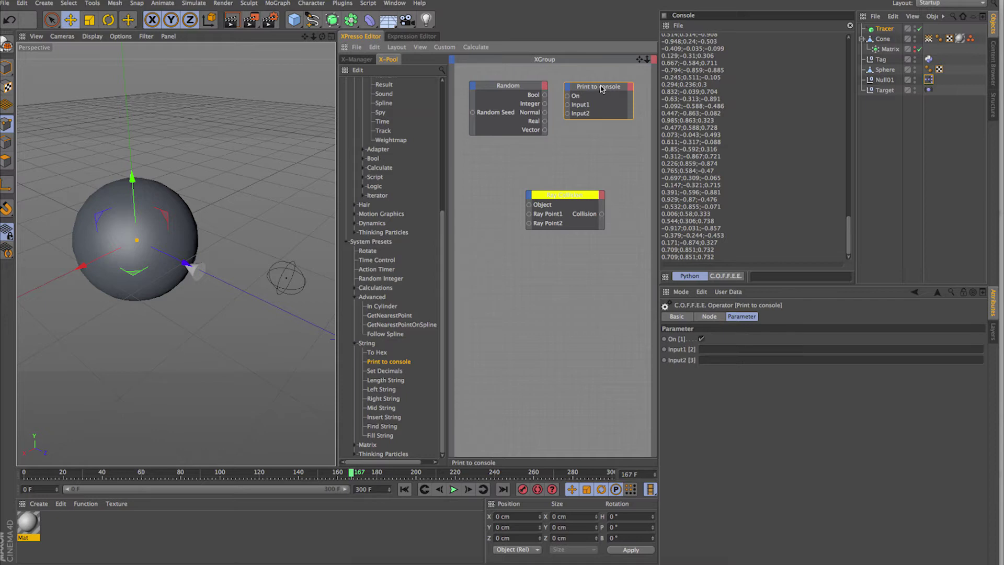
pyautogui.press('Delete')
pyautogui.click(511, 87)
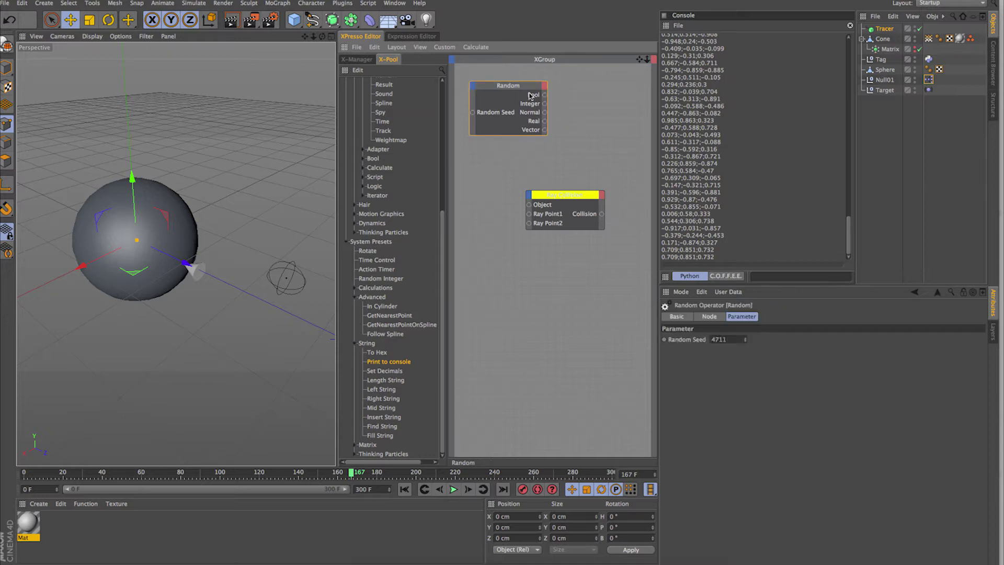